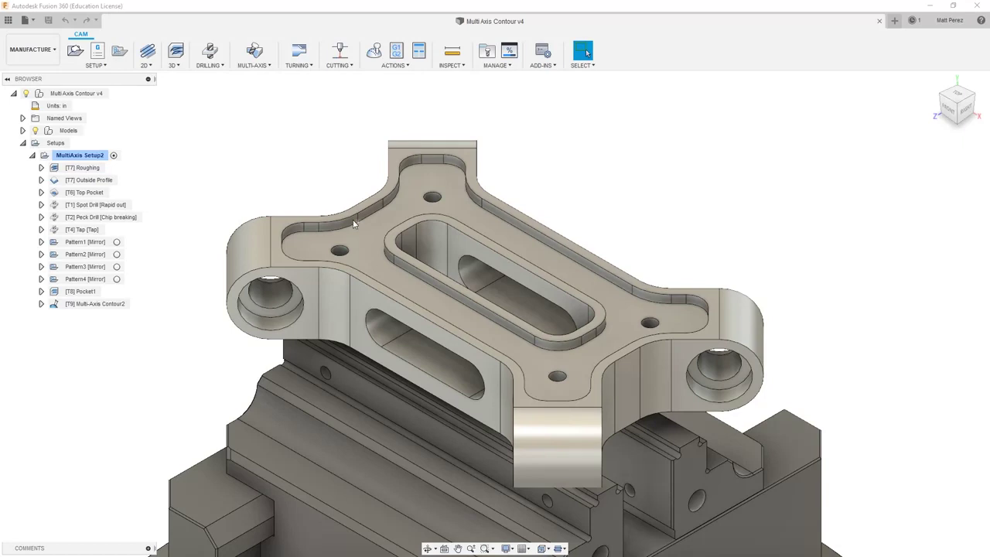
Open the context menu of the [T9] Multi-Axis Contour2 operation in the Browser.
right_click(83, 304)
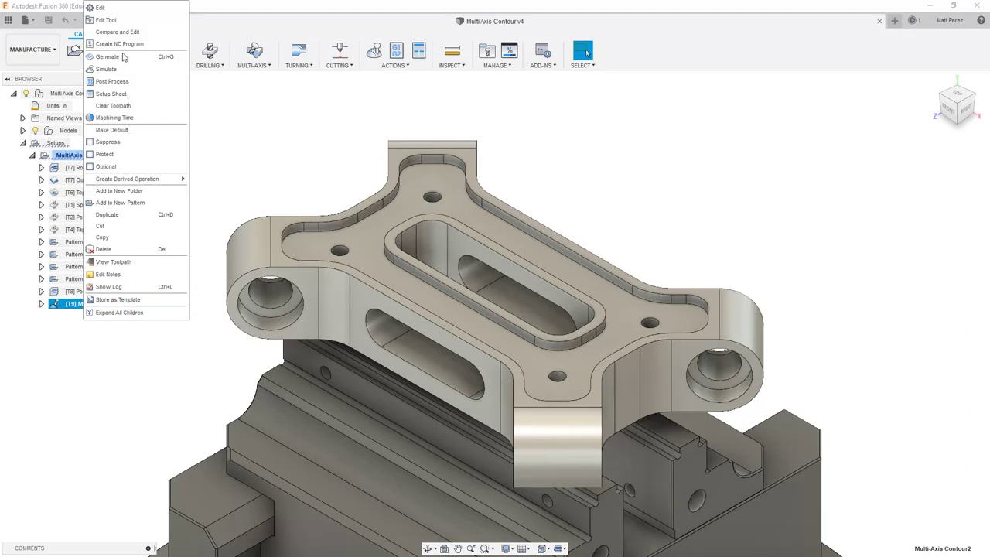
Edit Multi-Axis Contour2 to replace its contour chain with the left lug hole's circular edge.
left_click(100, 8)
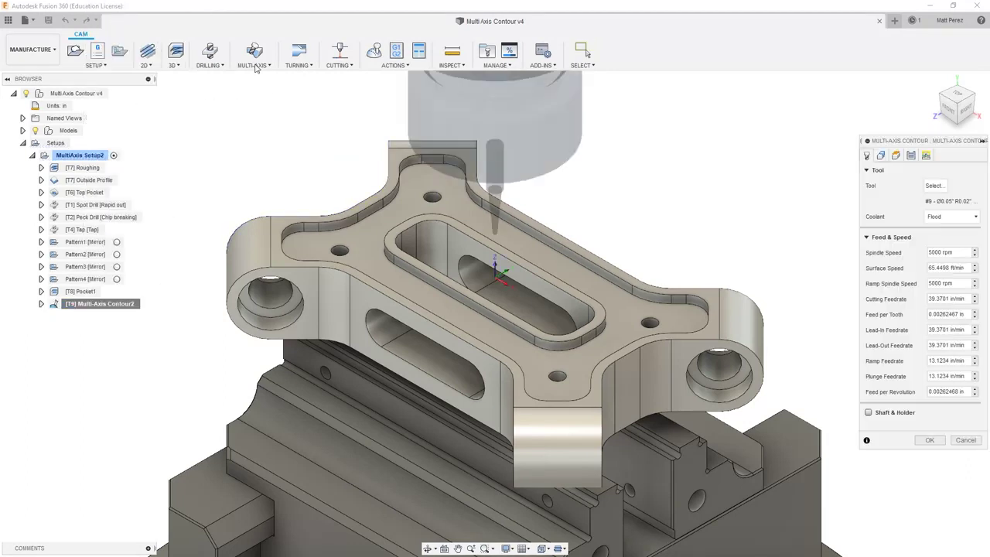
left_click(881, 157)
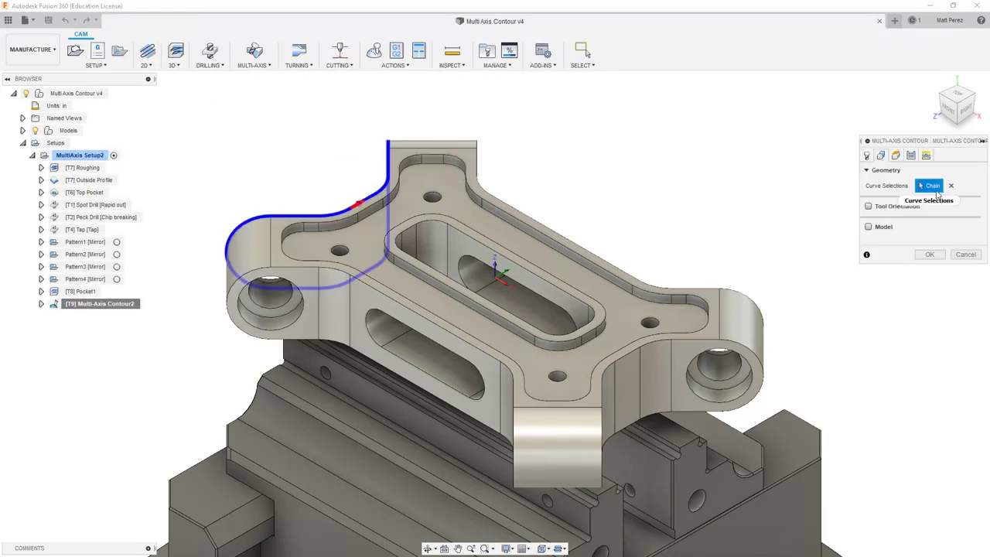
left_click(952, 188)
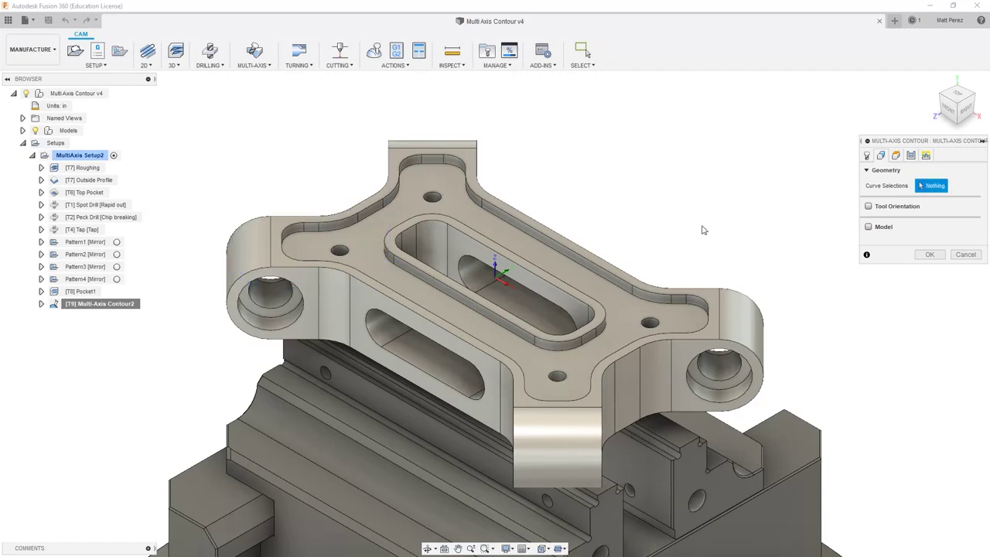
left_click(293, 324)
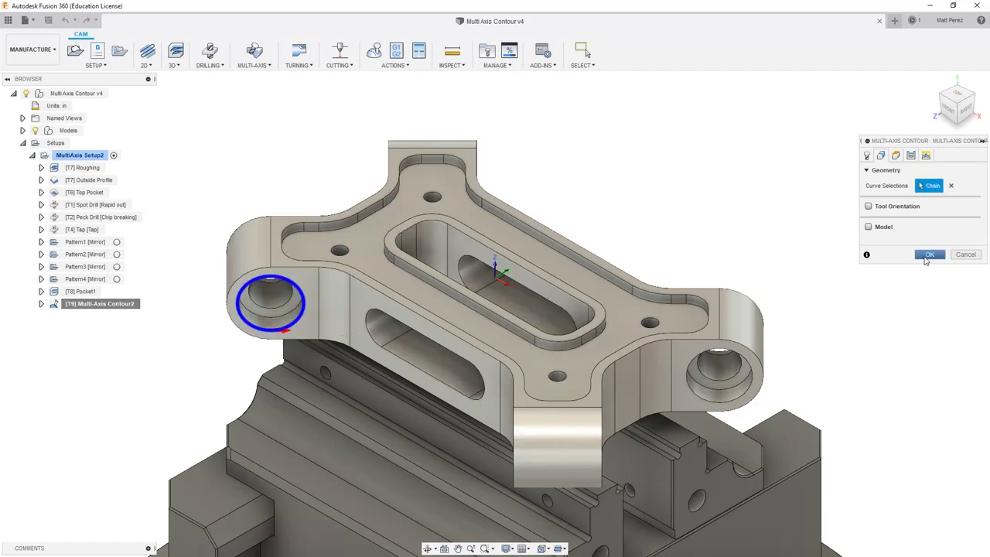
Change Maximum Tilt from 120 to 100 deg, regenerate, and simulate the toolpath.
left_click(912, 156)
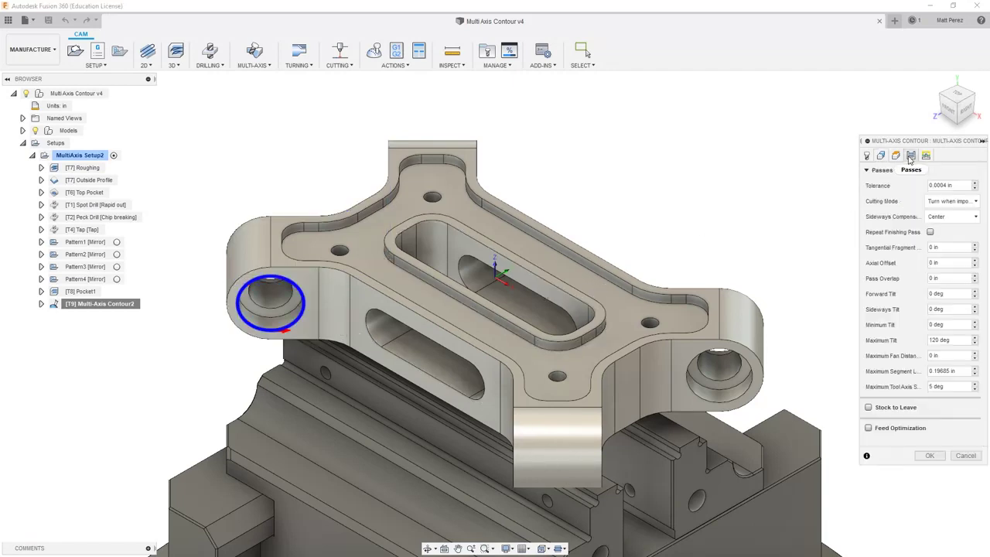
left_click_drag(959, 341, 928, 340)
type("180")
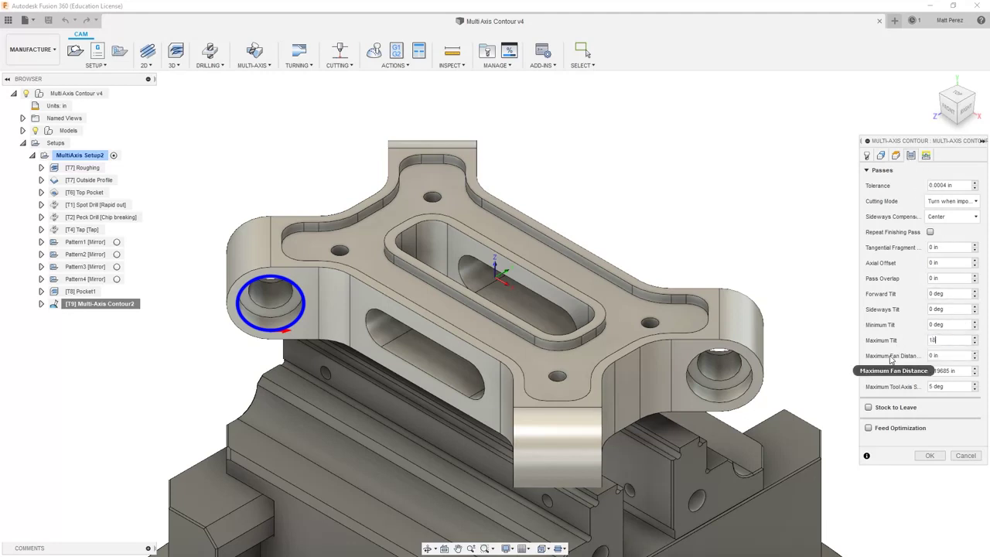
left_click(930, 455)
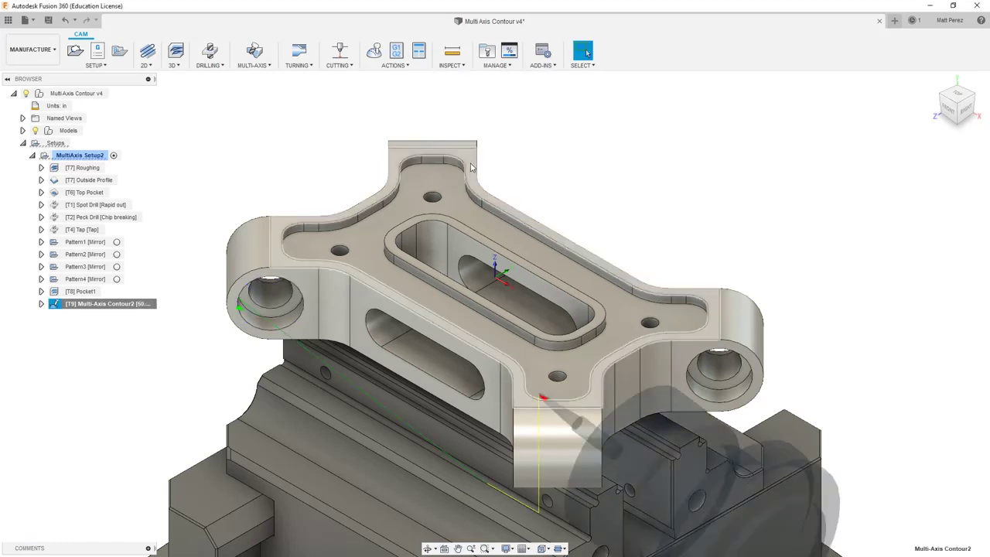
left_click(374, 51)
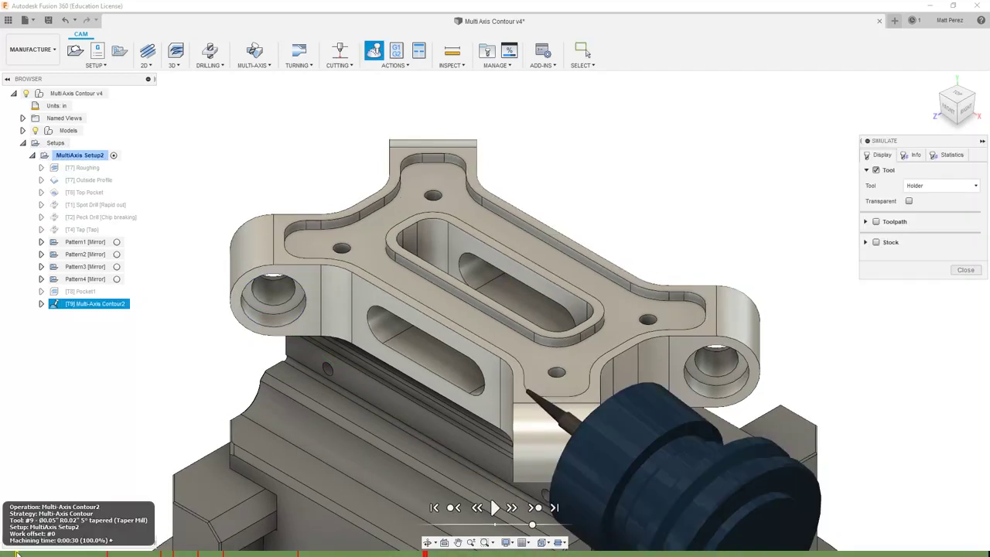
left_click_drag(20, 553, 406, 551)
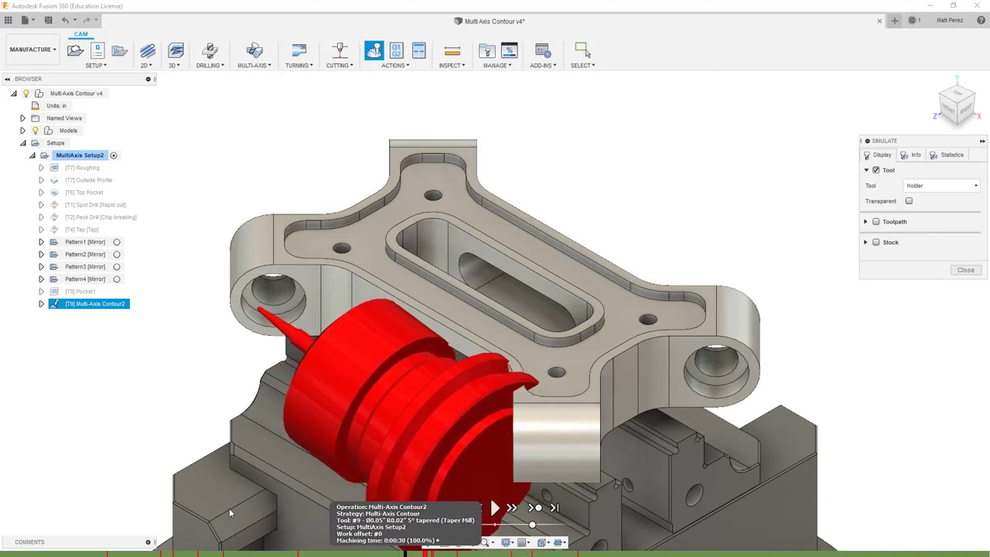
left_click(544, 550)
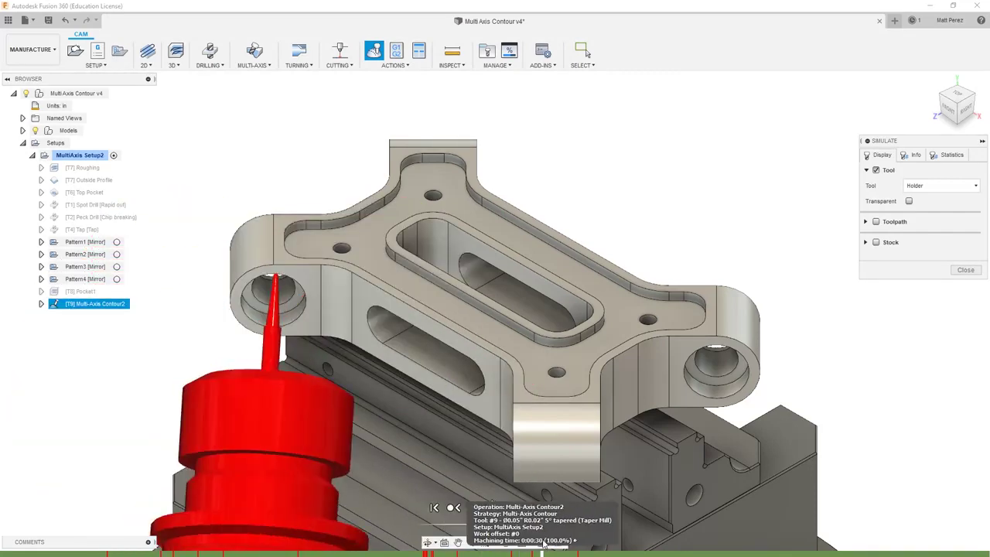
left_click_drag(544, 550, 552, 550)
scroll(509, 426, "down", 2)
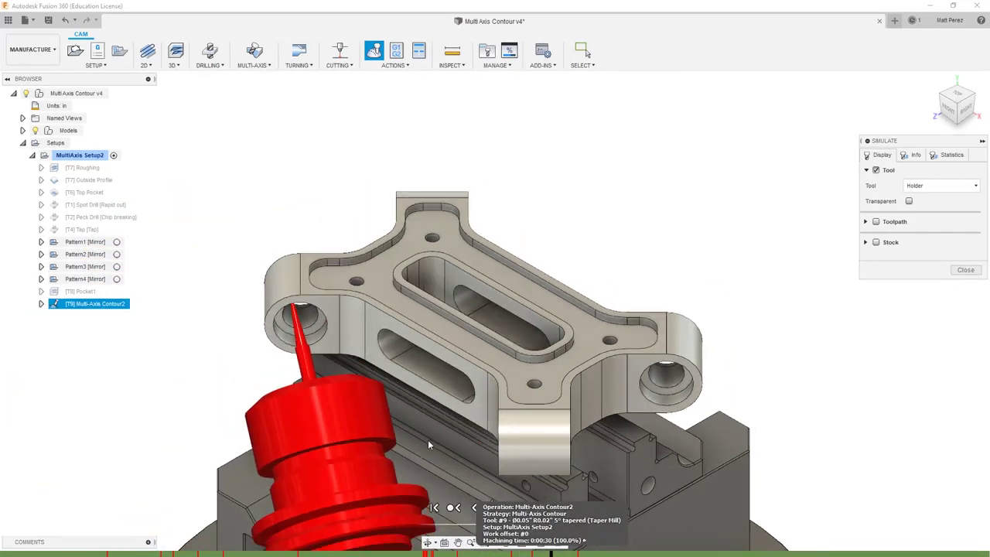
middle_click_drag(440, 435, 503, 325, "shift")
left_click(965, 270)
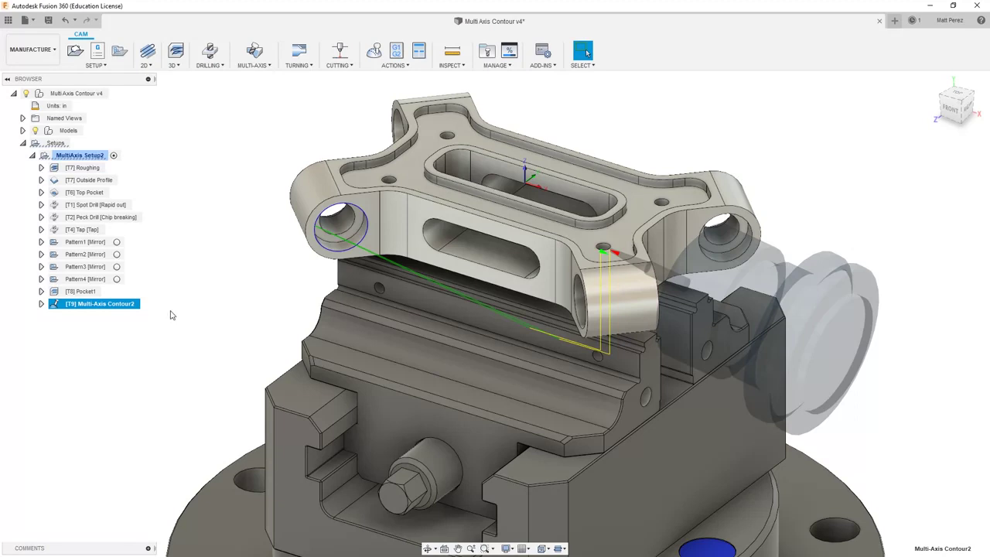
Turn on Trimmed shaft and holder clearance (0.04 in / 0.2 in) and regenerate Multi-Axis Contour2.
right_click(105, 309)
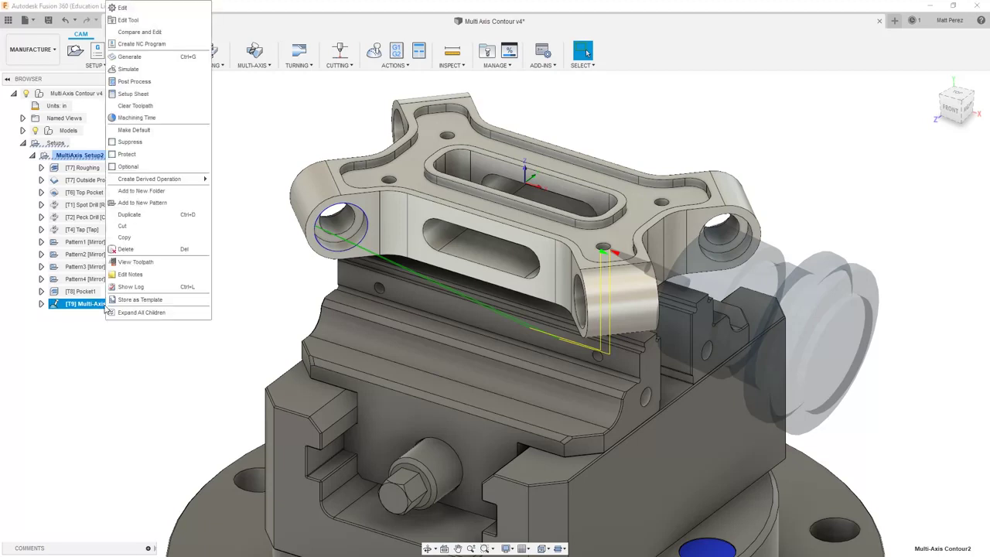
left_click(131, 20)
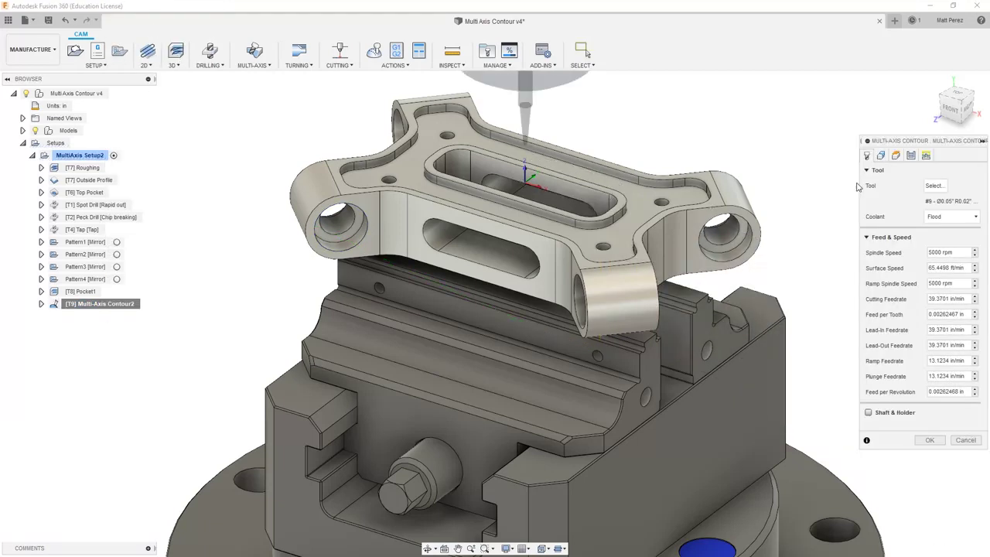
left_click(869, 414)
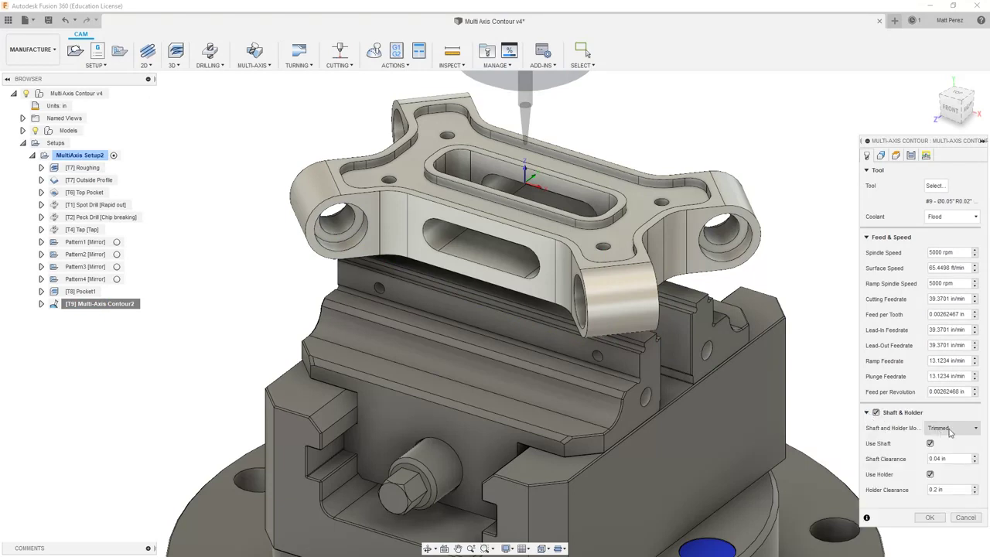
left_click(952, 430)
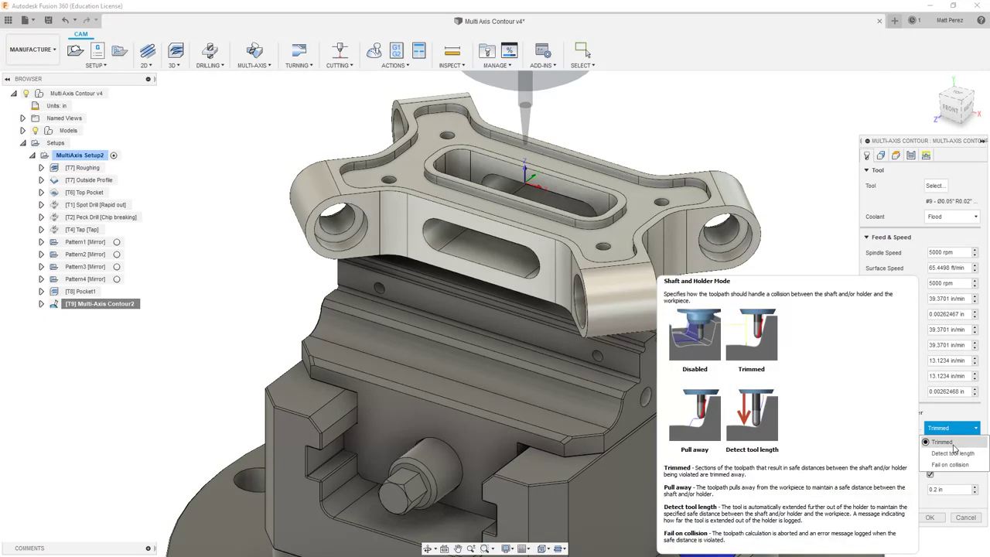
left_click(928, 501)
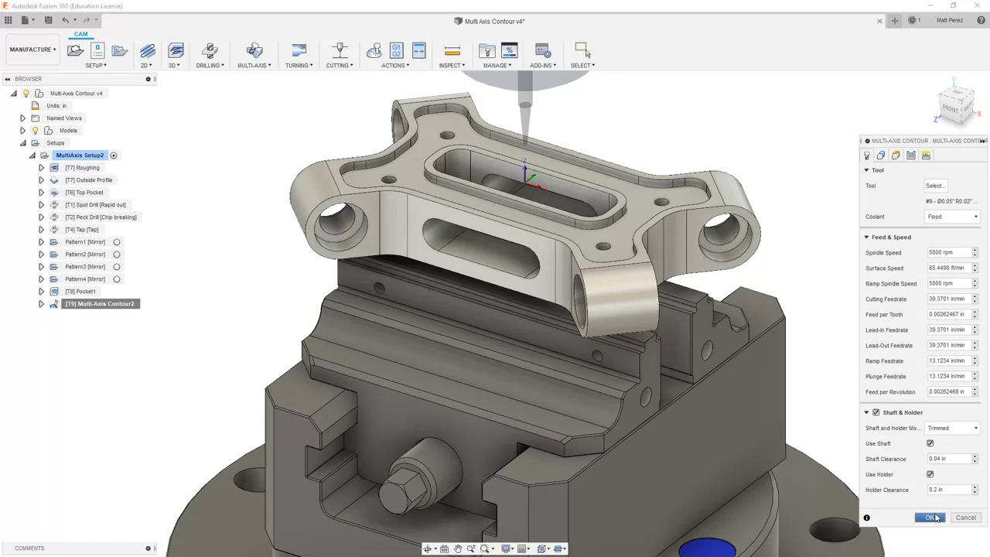
left_click(930, 517)
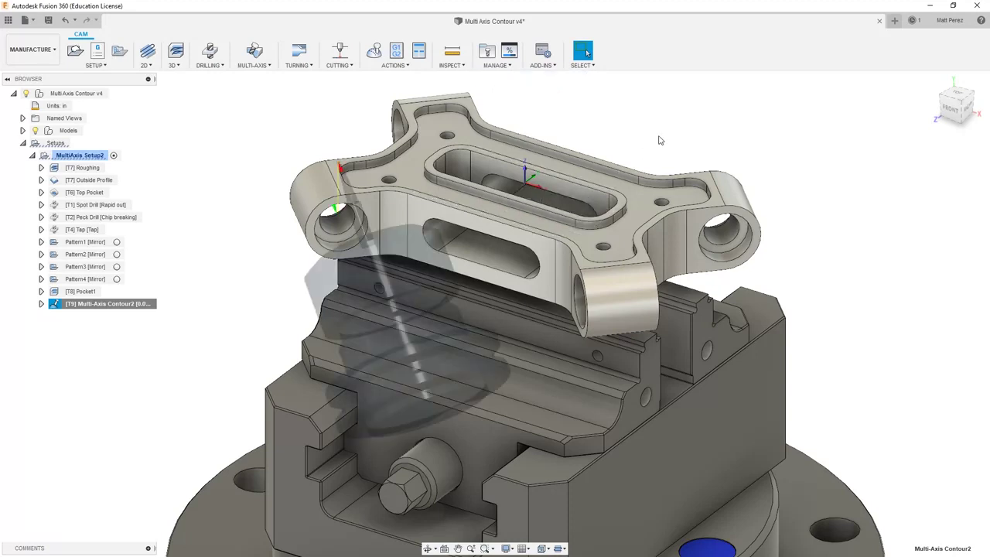
Simulate the updated contour, inspect it from top and orbited views, then close the simulation.
left_click(373, 52)
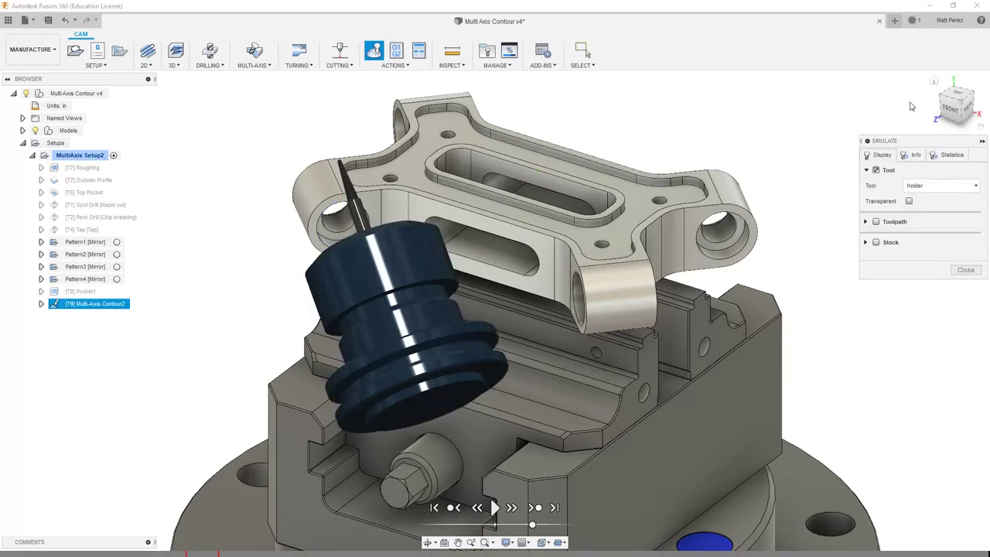
left_click(958, 94)
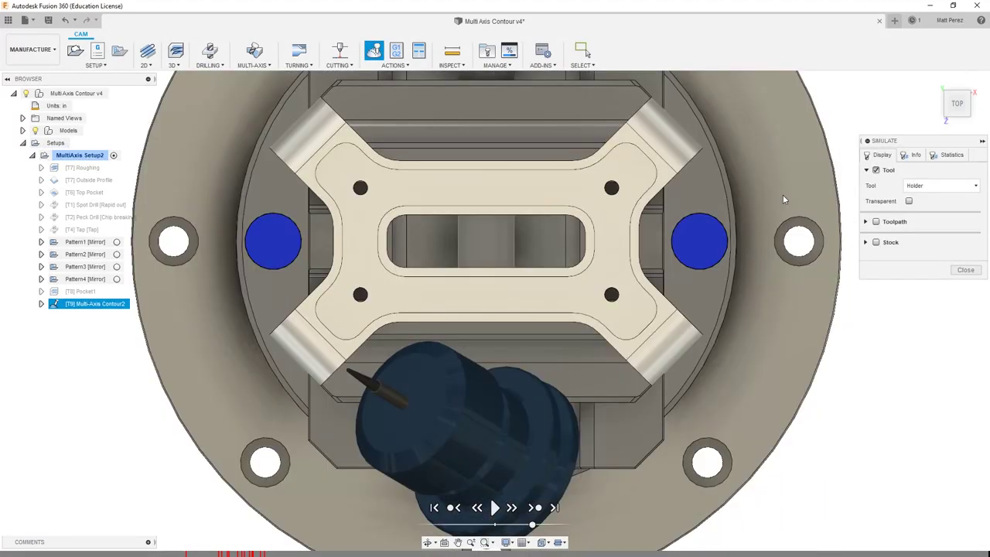
mouse_move(14, 554)
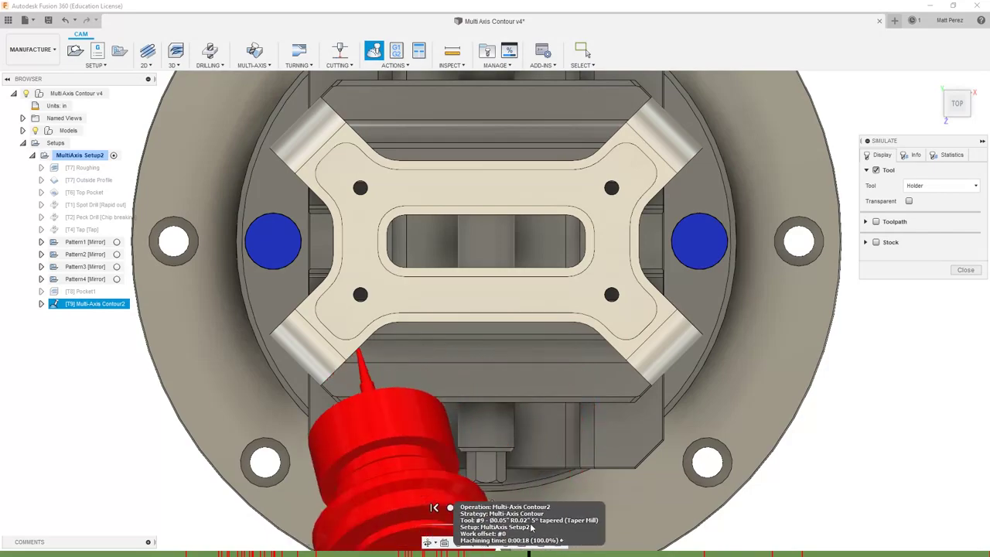
middle_click_drag(482, 439, 440, 372, "shift")
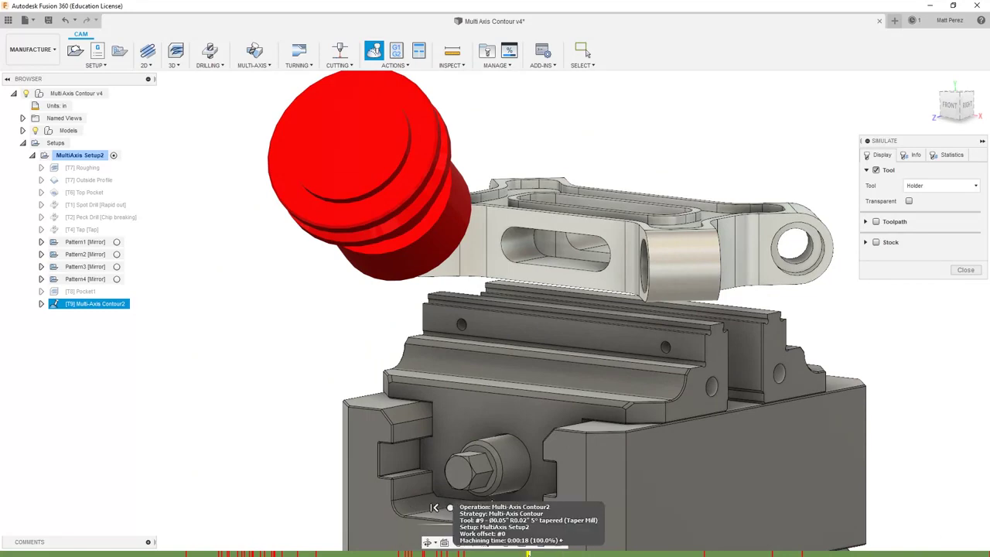
middle_click_drag(654, 472, 557, 458, "shift")
middle_click_drag(500, 439, 504, 276, "shift")
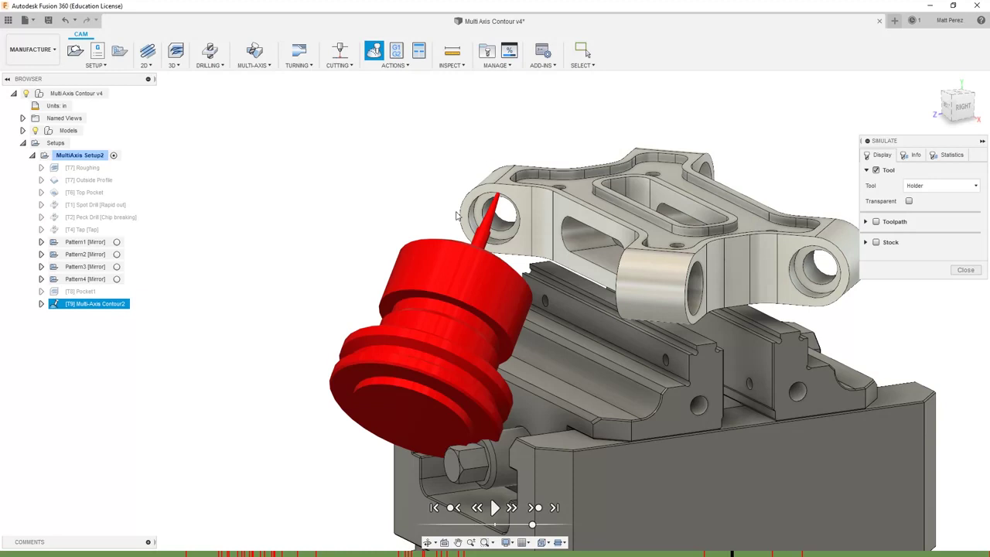
left_click(963, 271)
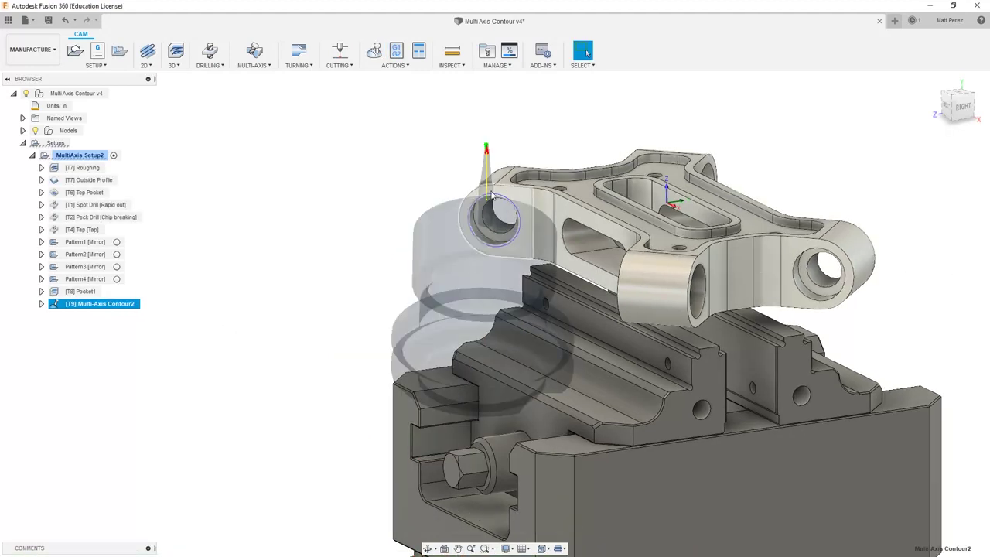
Lower Multi-Axis Contour2's Maximum Tilt from 180 to 90 deg, regenerate, and start the simulation.
right_click(80, 310)
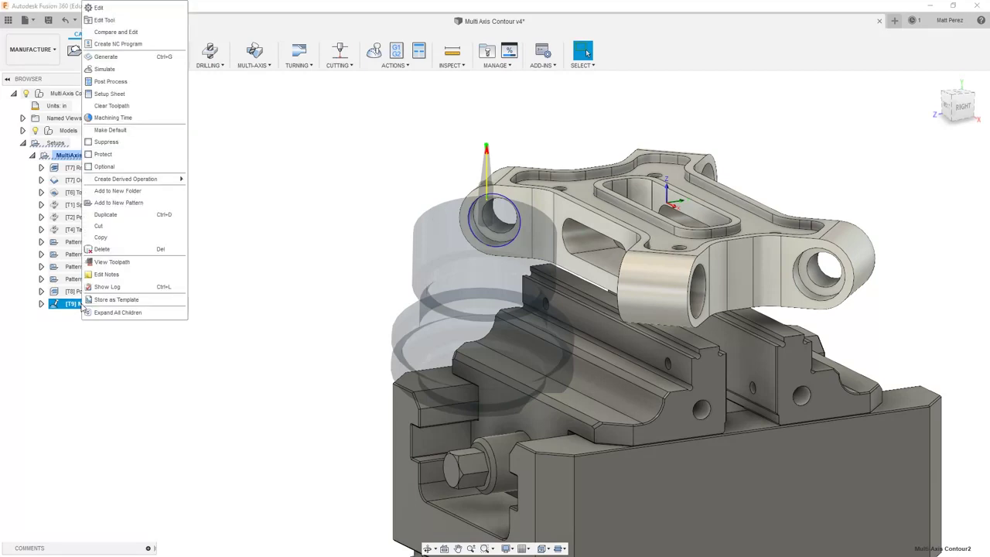
left_click(105, 13)
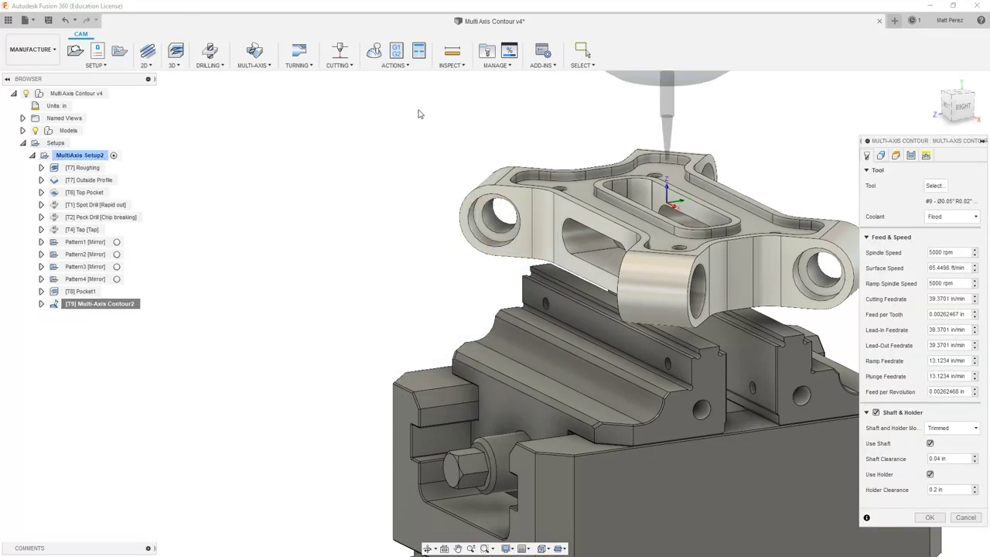
left_click(911, 157)
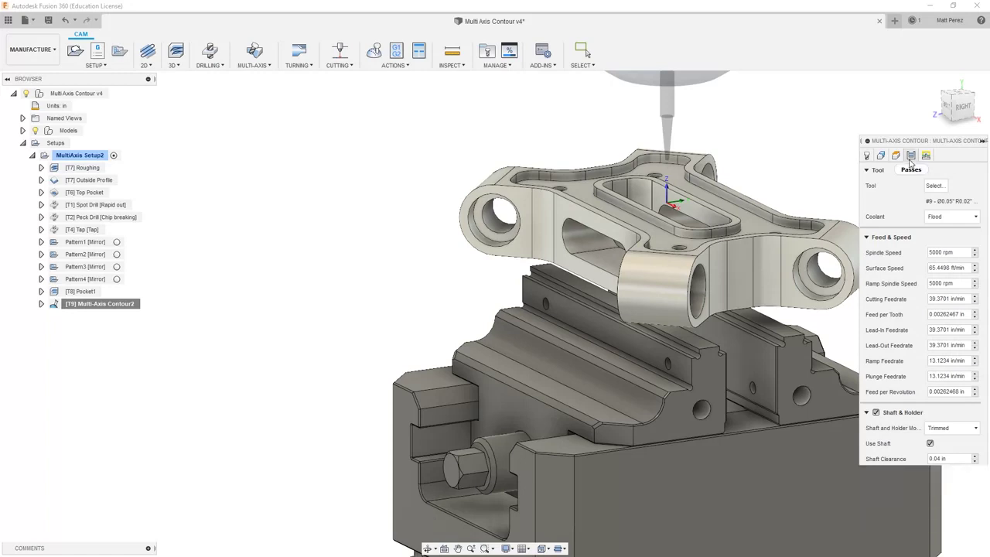
left_click(958, 339)
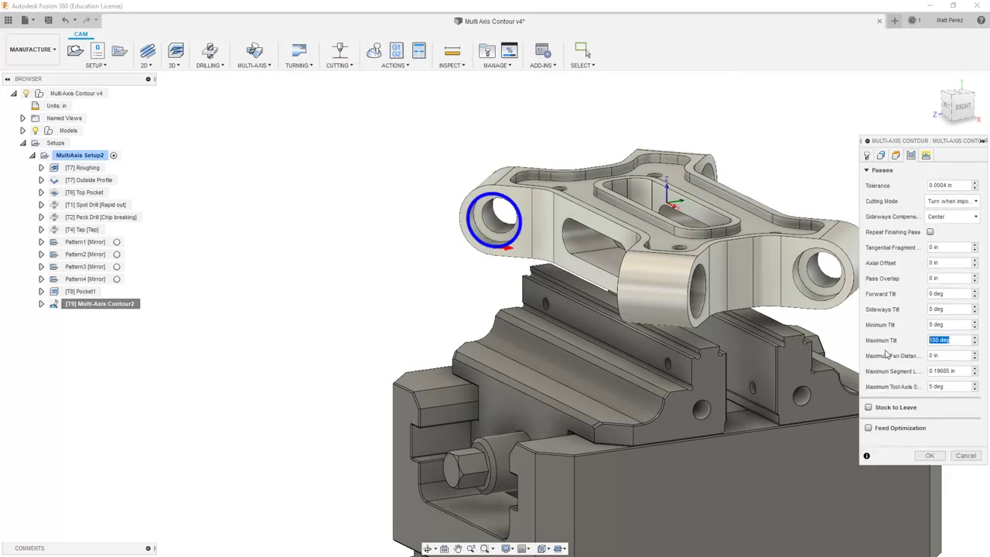
type("90")
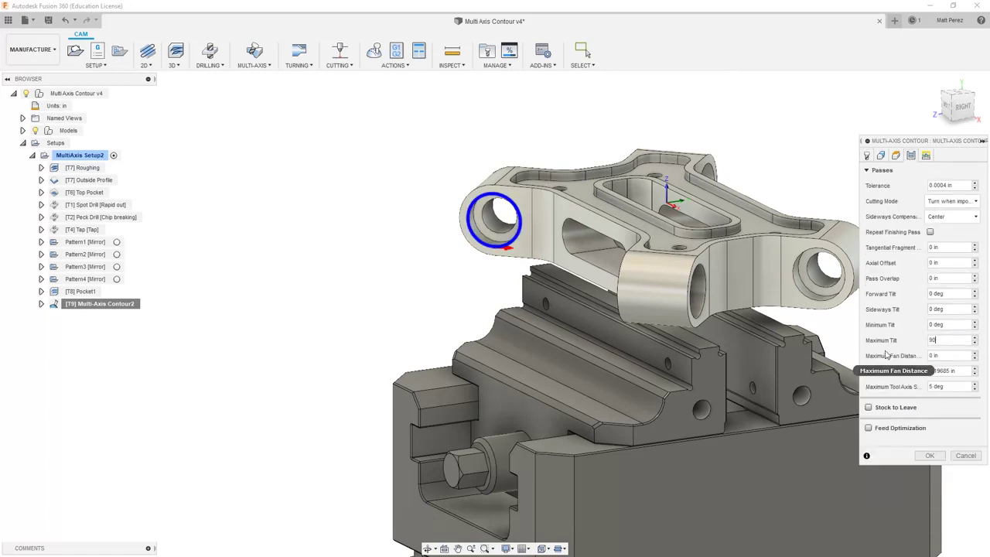
left_click(930, 454)
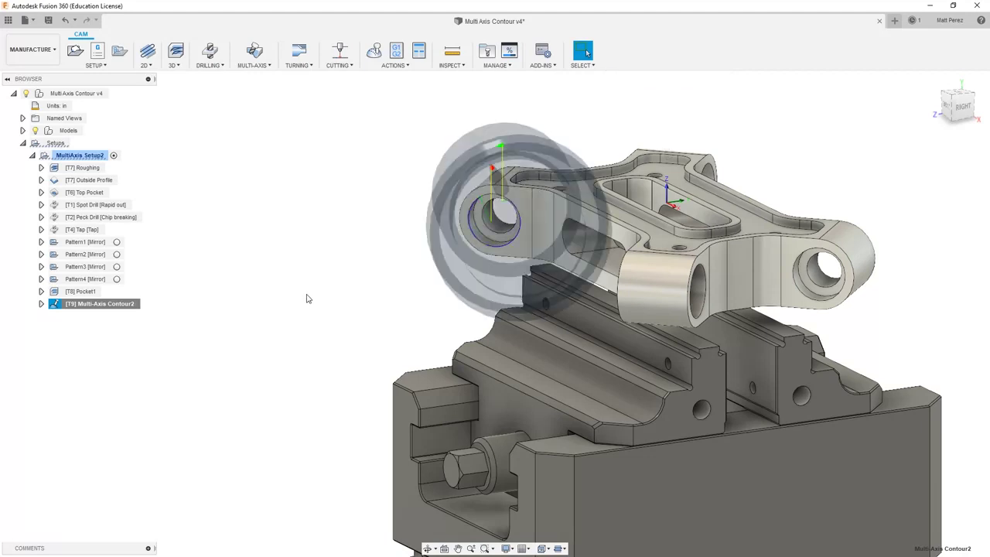
left_click(373, 51)
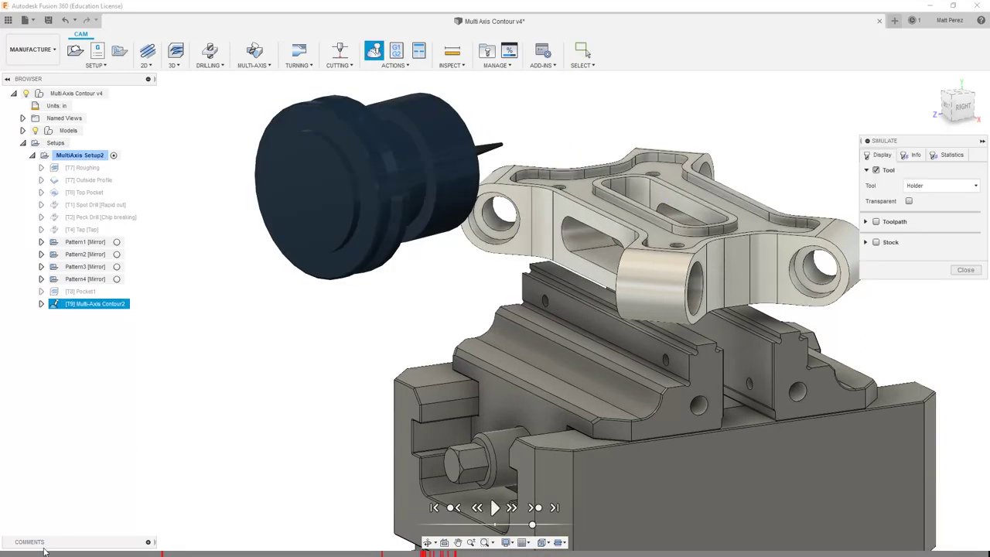
Scrub the simulation until the tool clears the part, viewing from above, then close it.
left_click_drag(55, 553, 288, 553)
left_click(428, 543)
left_click_drag(431, 539, 341, 479)
key("Escape")
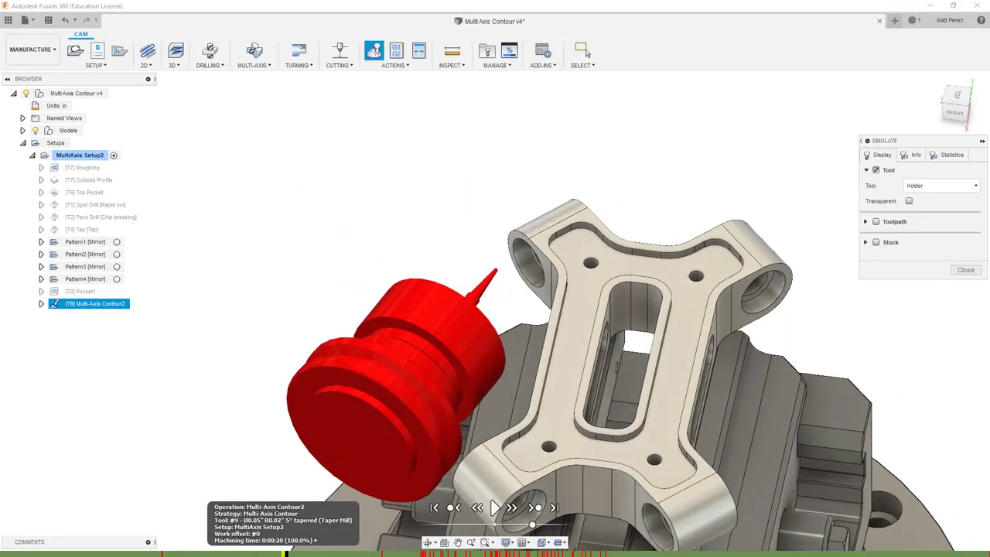
left_click_drag(286, 553, 695, 544)
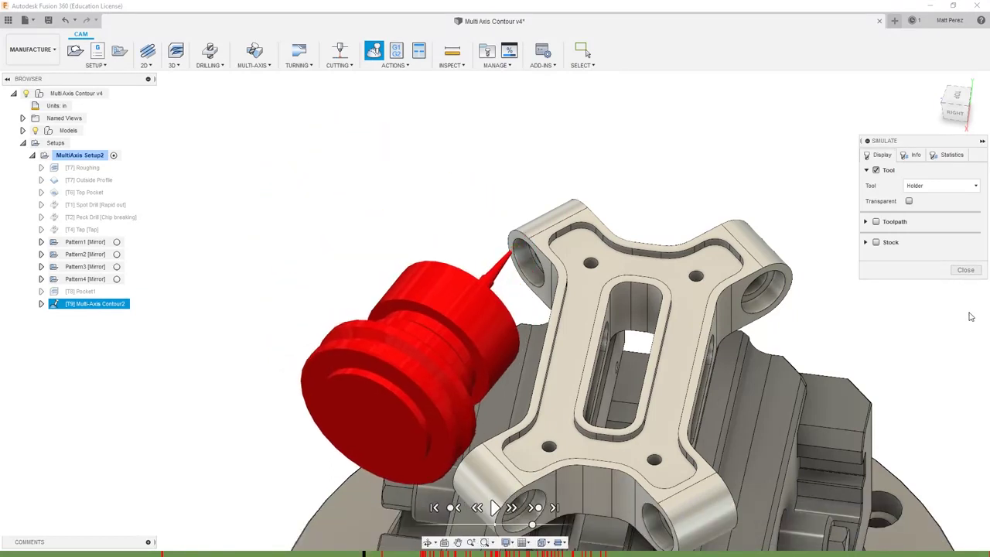
left_click(966, 270)
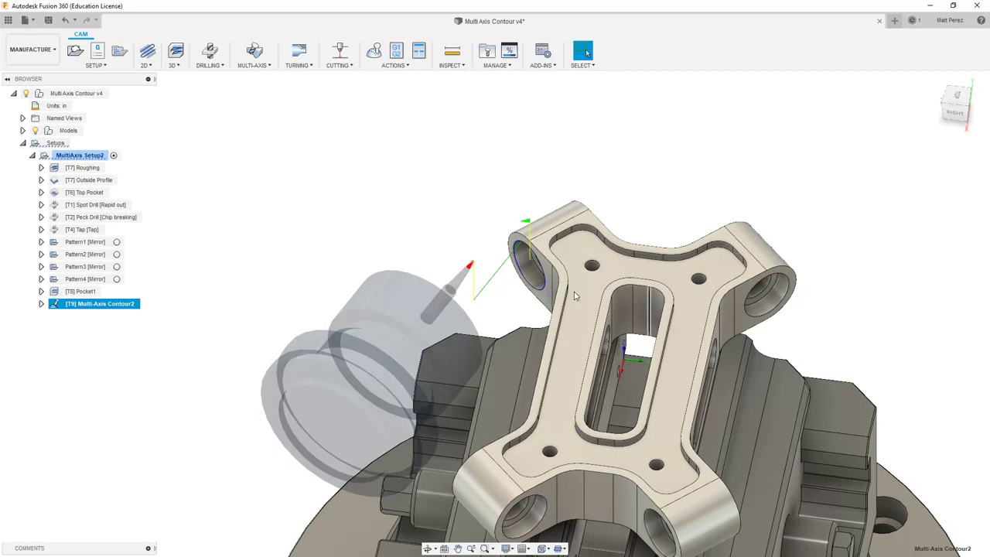
Inspect the toolpath around the left boss hole edge, then return to the Home view.
scroll(530, 263, "up", 5)
middle_click_drag(530, 263, 608, 176, "shift")
left_click(541, 170)
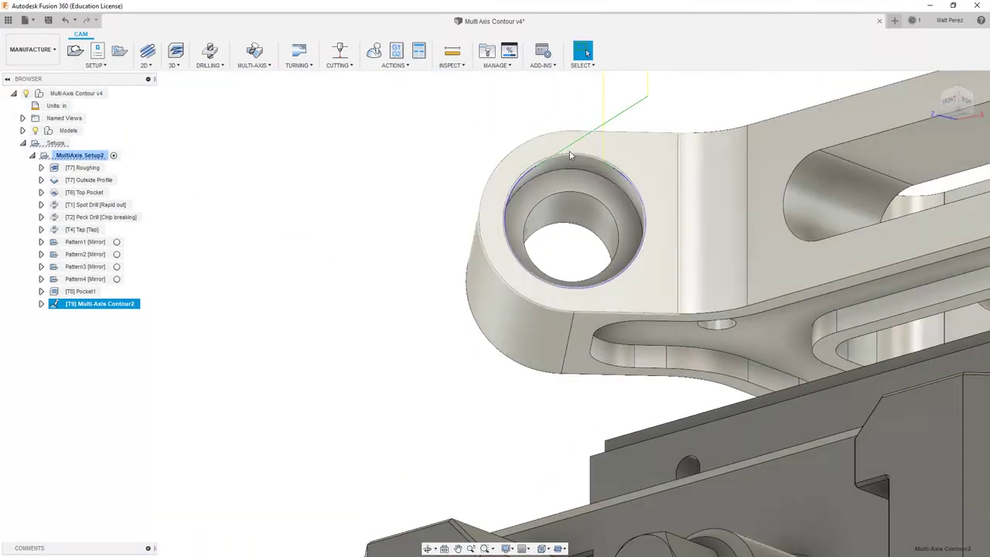
scroll(572, 193, "down", 5)
middle_click_drag(573, 193, 581, 179, "shift")
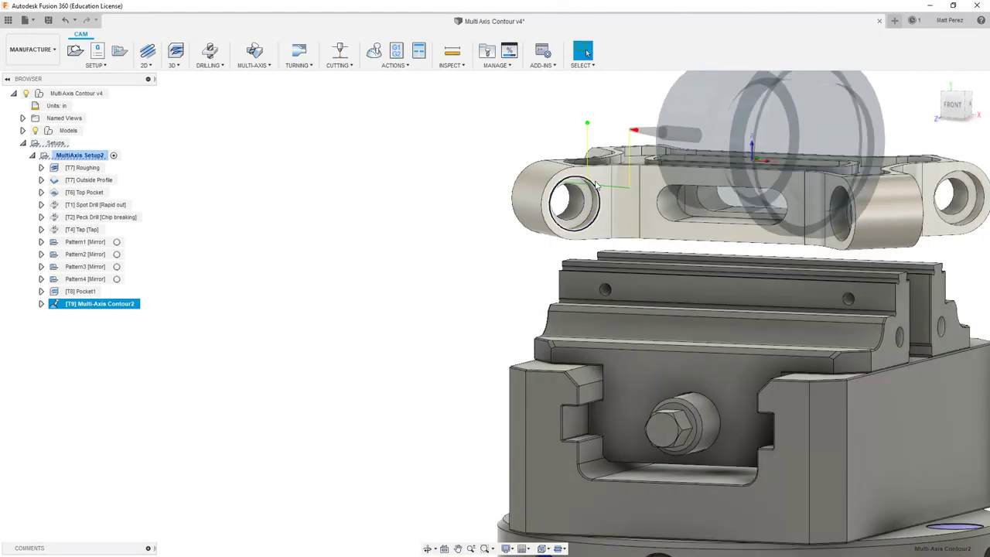
scroll(591, 184, "down", 5)
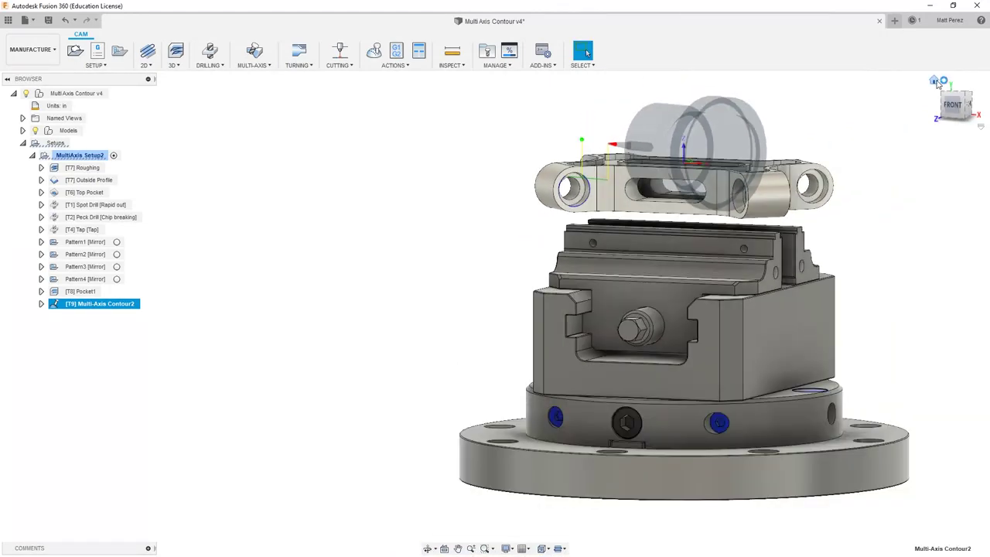
left_click(934, 80)
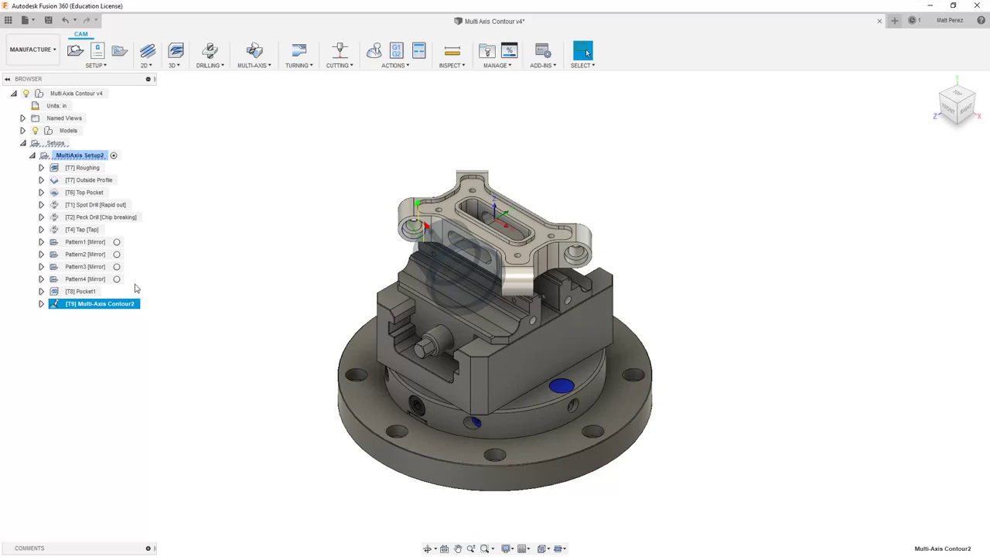
Reopen Multi-Axis Contour2 and review its Geometry and Passes settings.
right_click(111, 307)
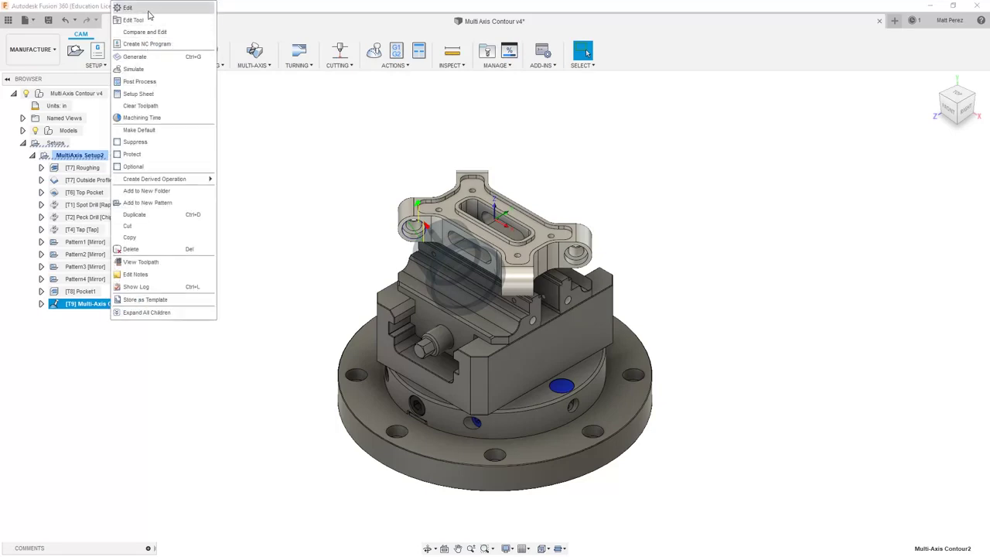
left_click(157, 19)
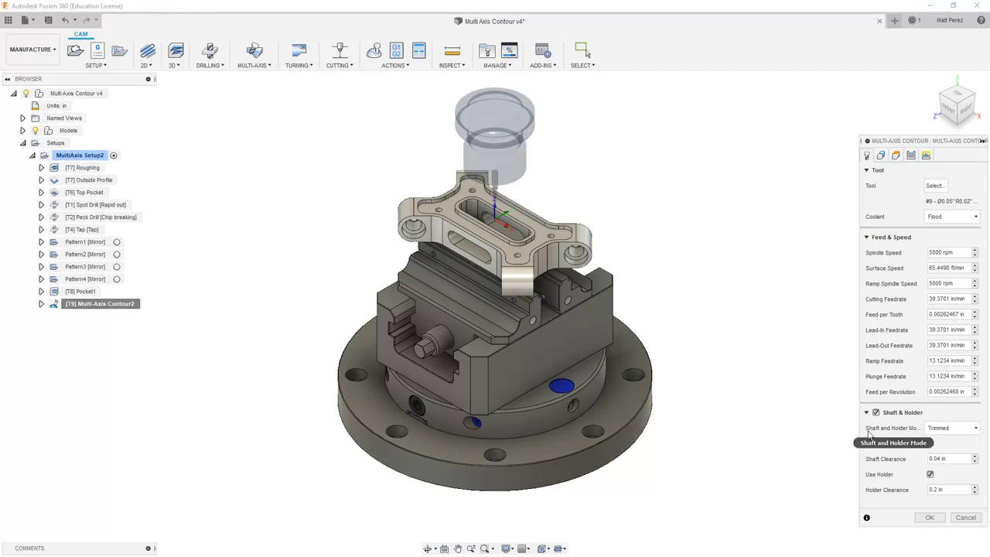
left_click(882, 156)
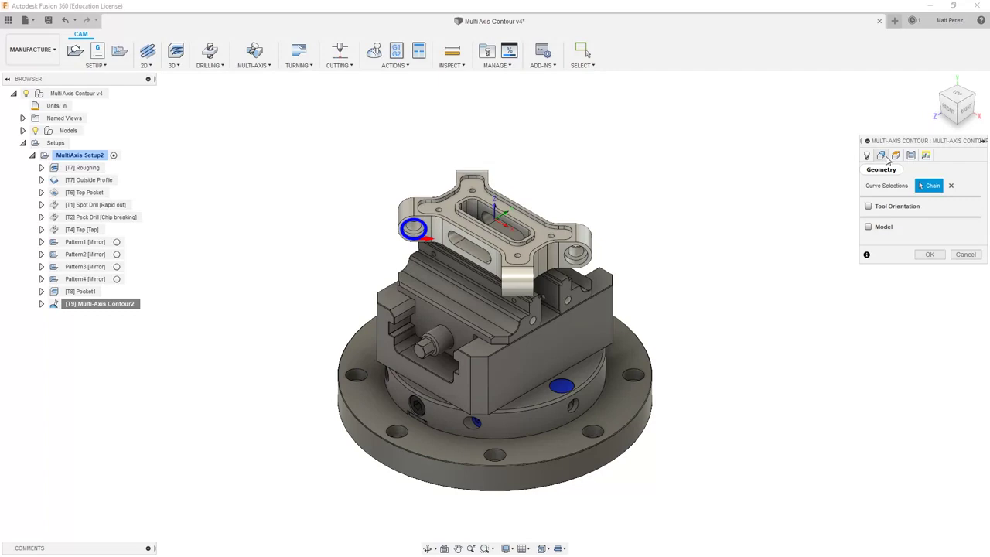
mouse_move(889, 209)
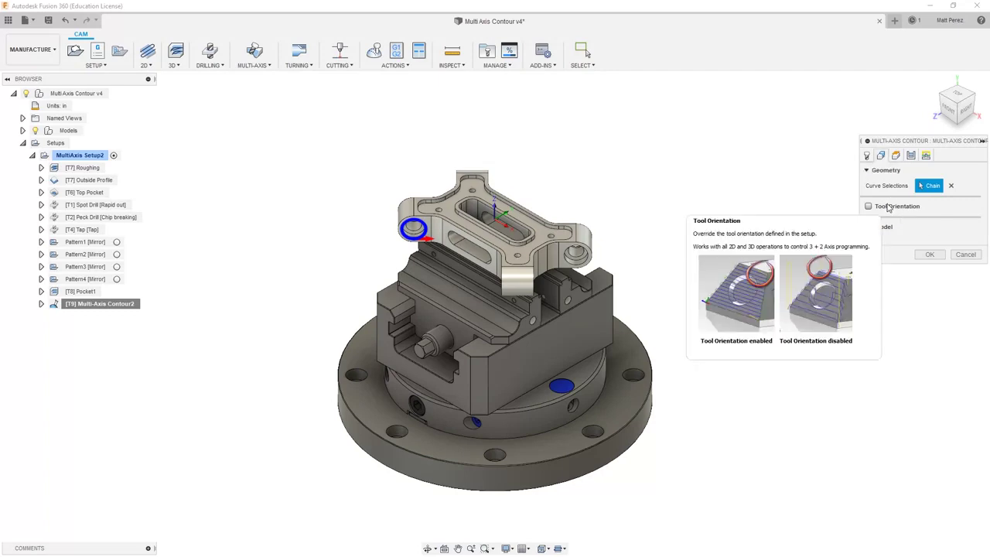
left_click(911, 156)
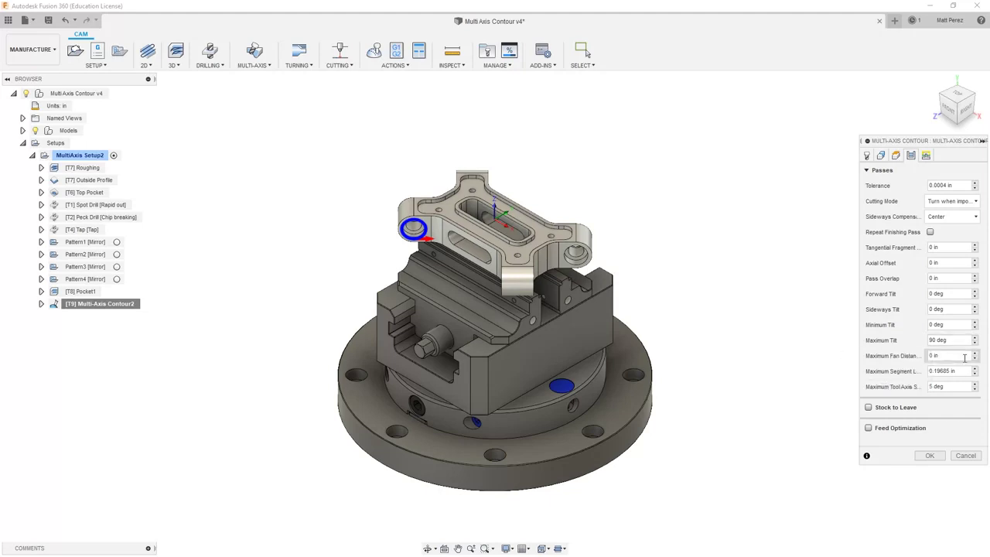
Regenerate the toolpath and save the design as version v4 with the default 'User Saved' description.
left_click(930, 456)
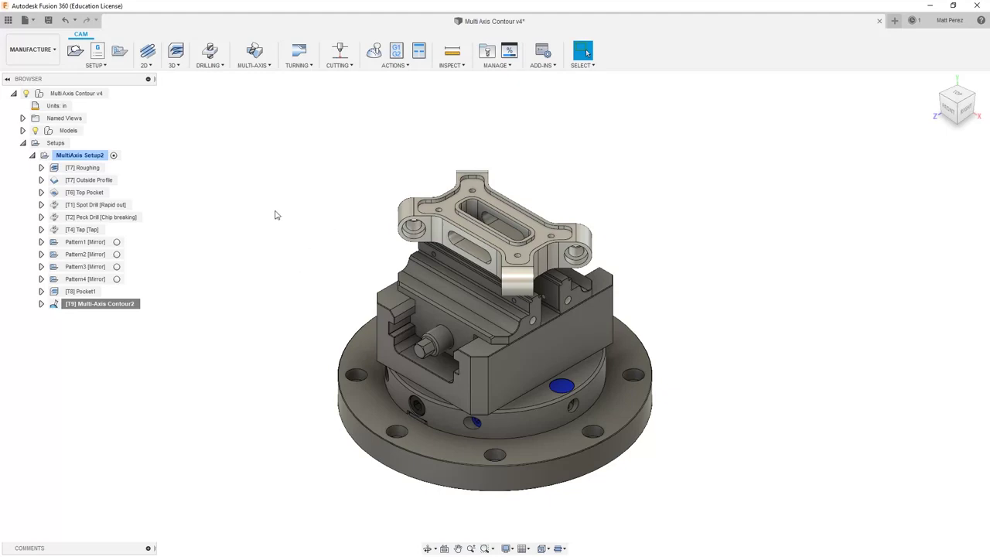
left_click(48, 21)
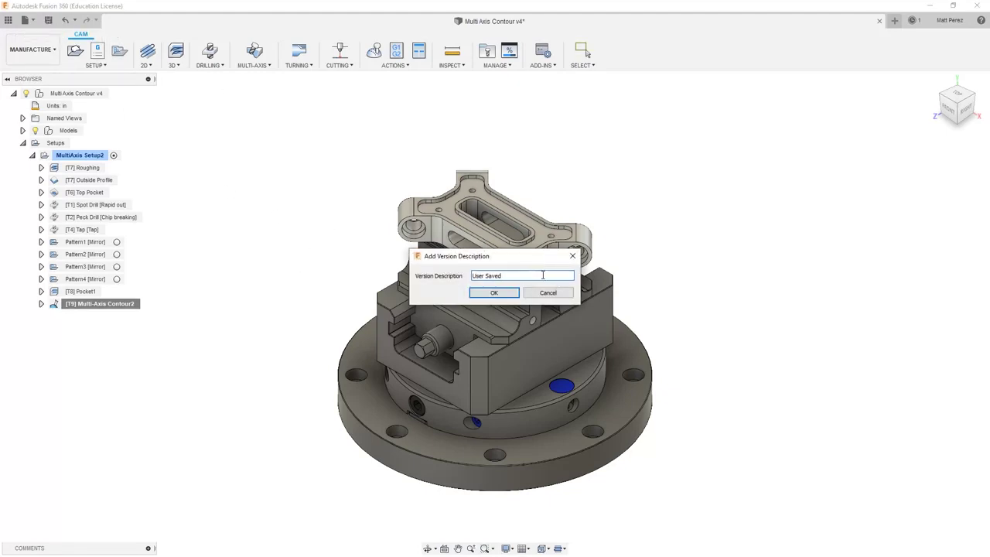
left_click(498, 294)
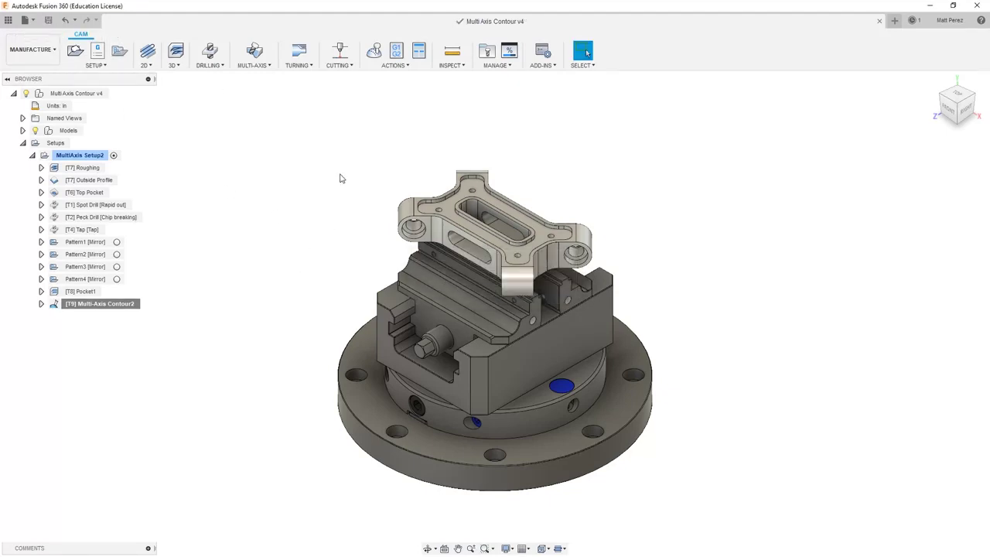